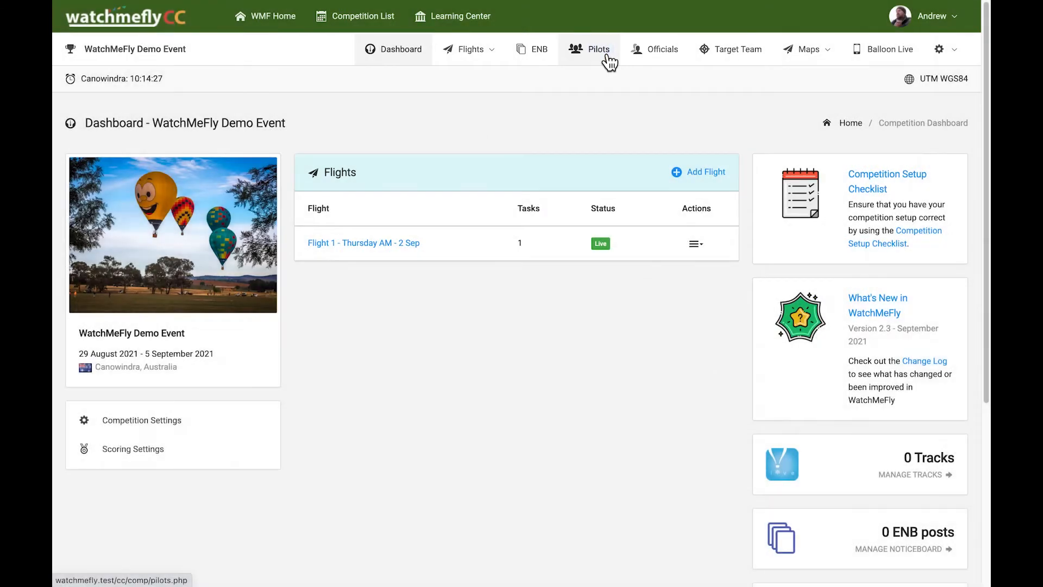
- Show the event's Pilots list and expand the Competition Pilots panel menu
click(608, 54)
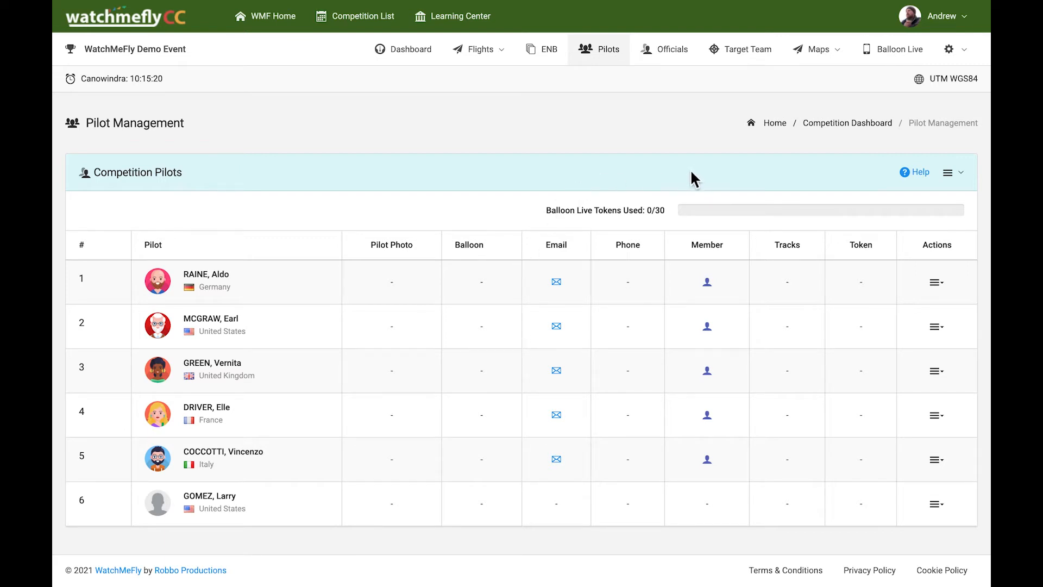
click(964, 179)
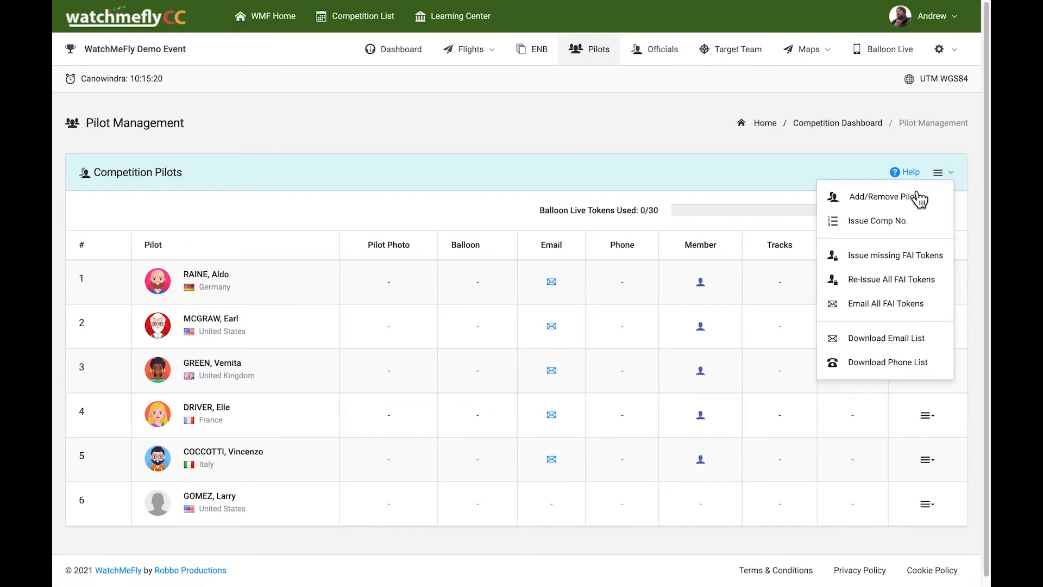
- Filter Available Pilots by the new pilot's name and register that pilot for the event
click(864, 198)
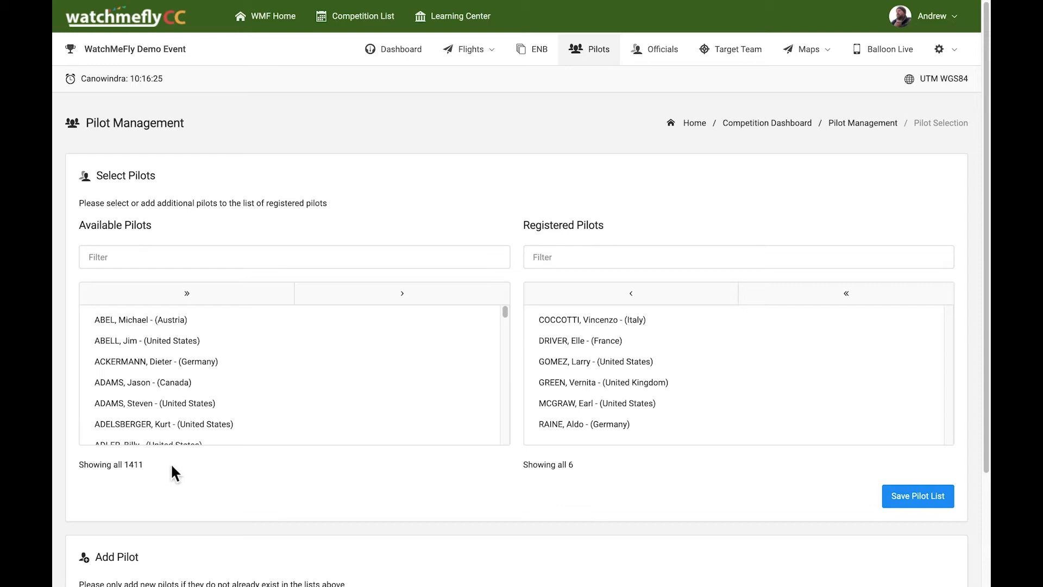
click(209, 261)
text(jules)
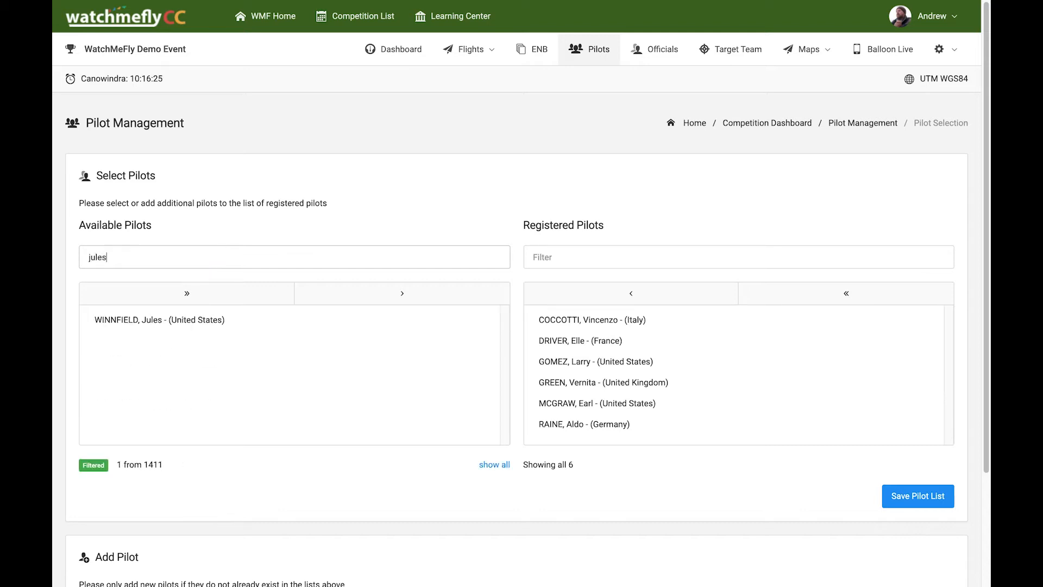
click(153, 319)
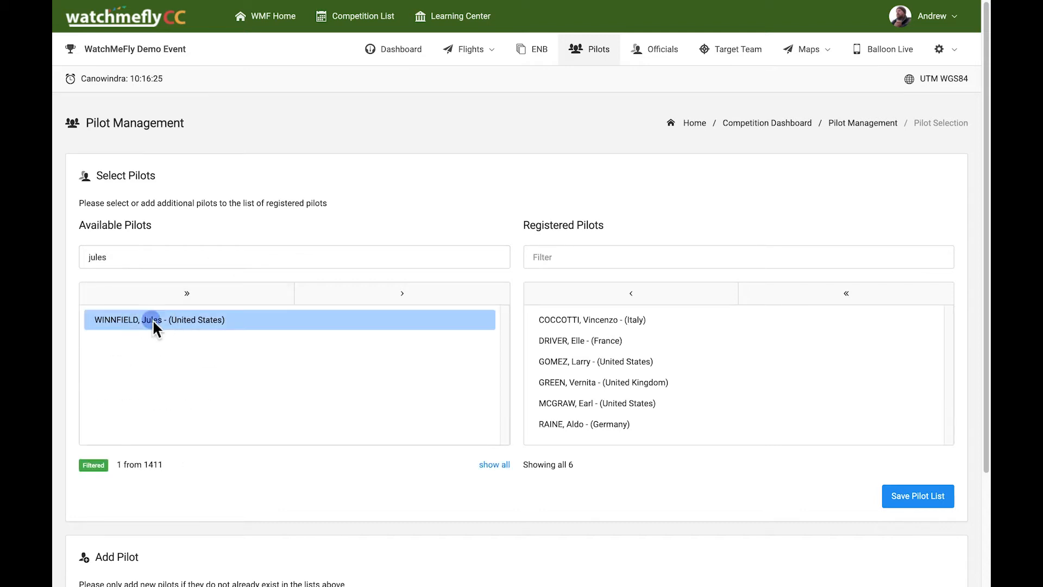
click(404, 302)
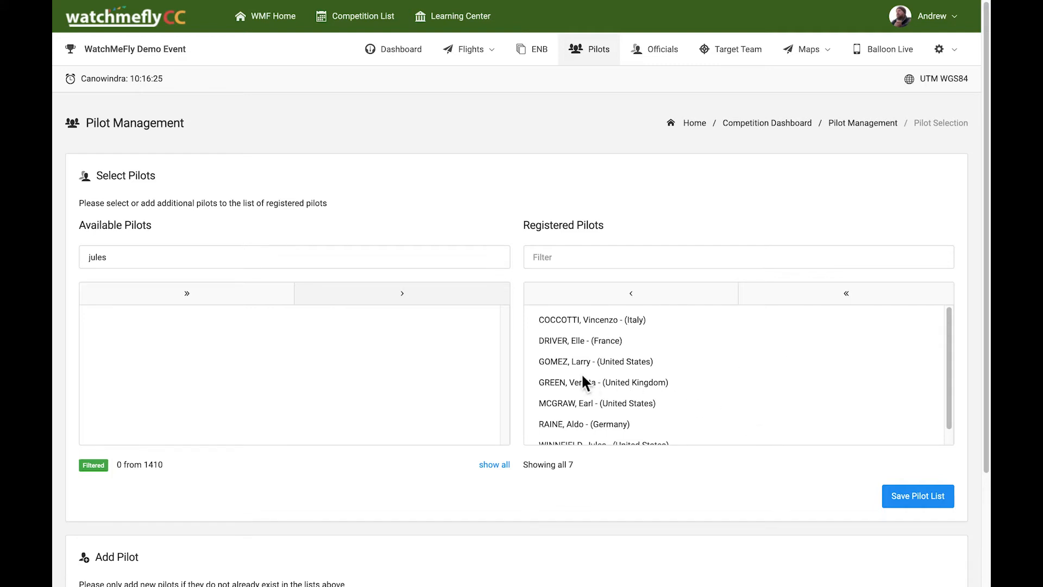
- Unregister one existing pilot and save the six-pilot list
click(597, 360)
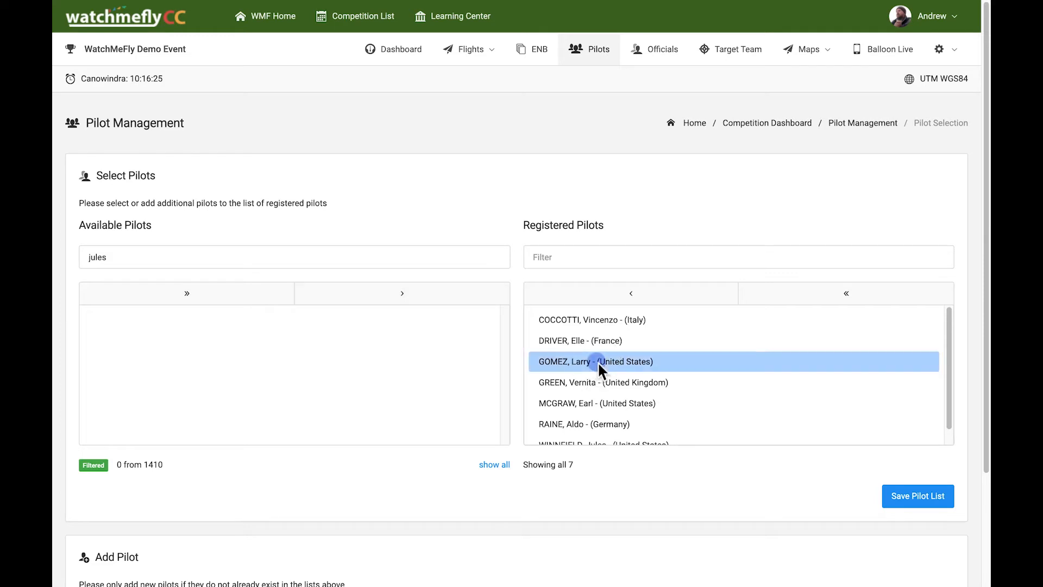
click(633, 296)
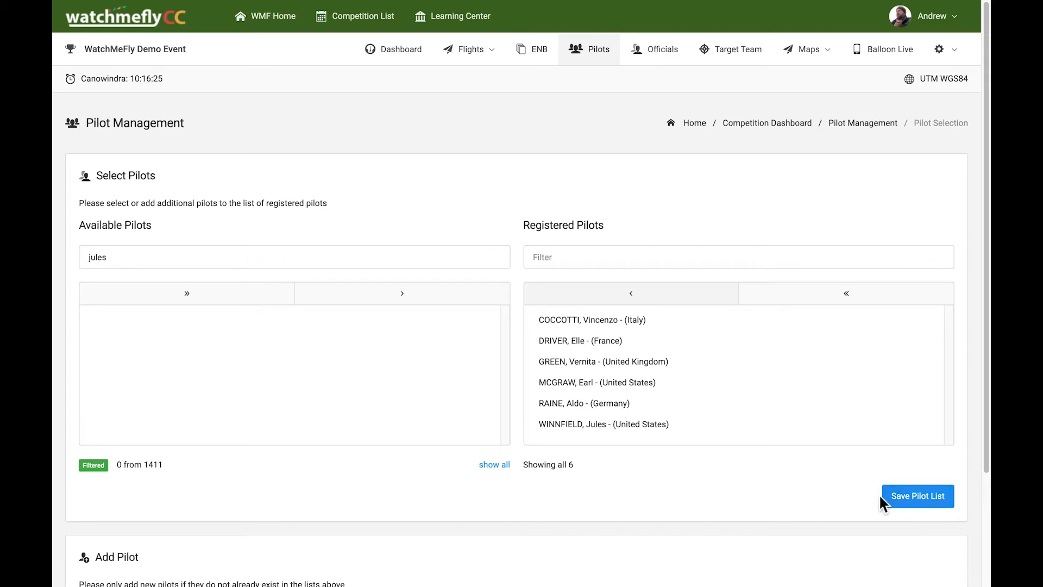
click(922, 503)
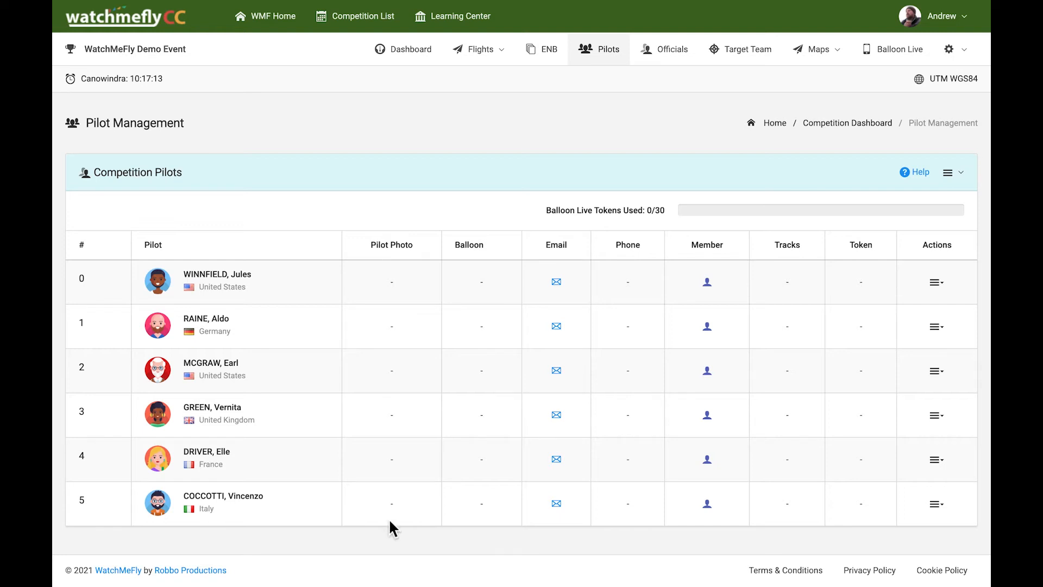
click(950, 175)
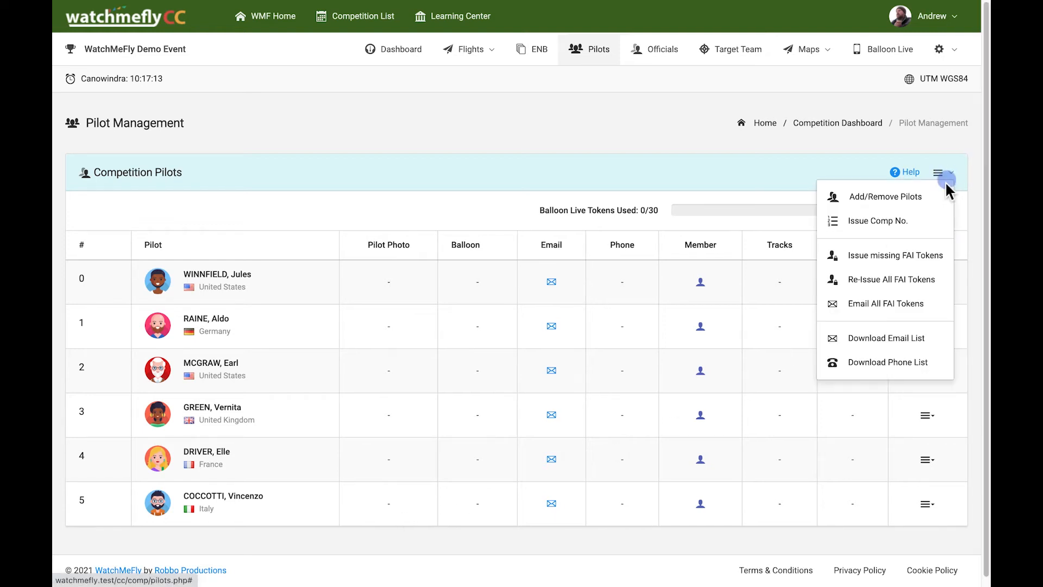
click(881, 196)
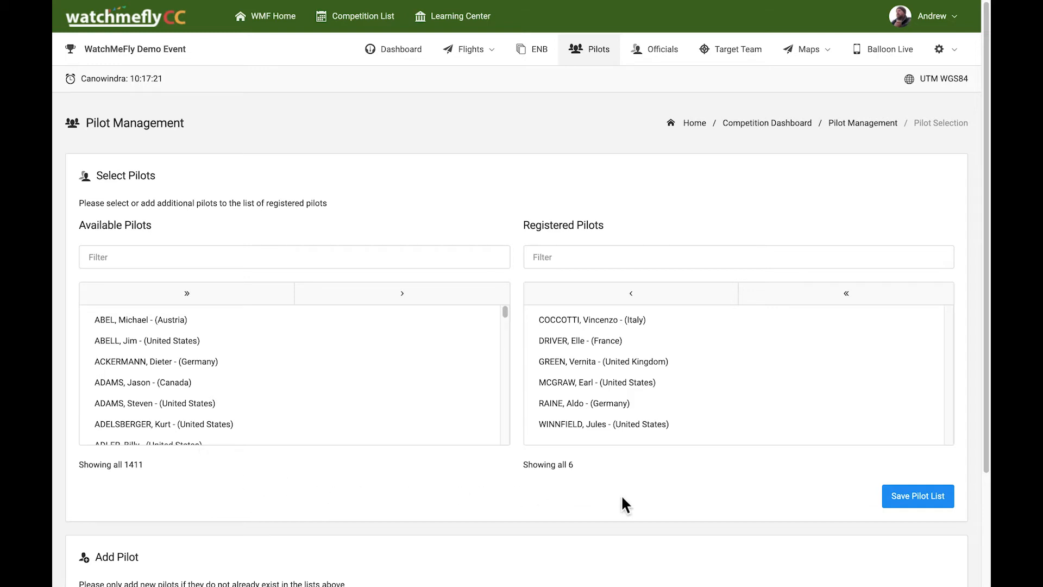
drag(987, 437, 986, 557)
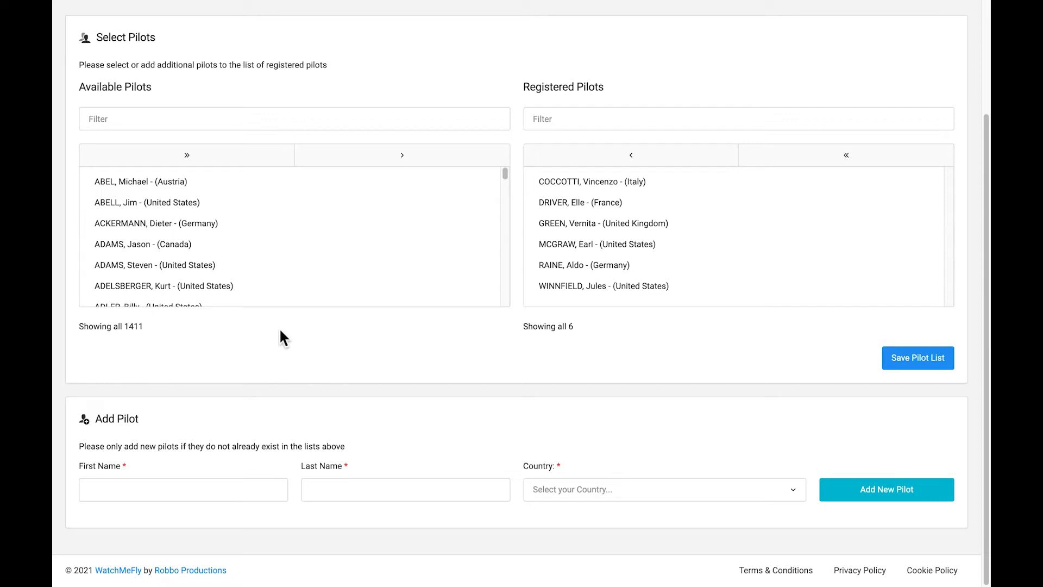
scroll(661, 370, up, 3)
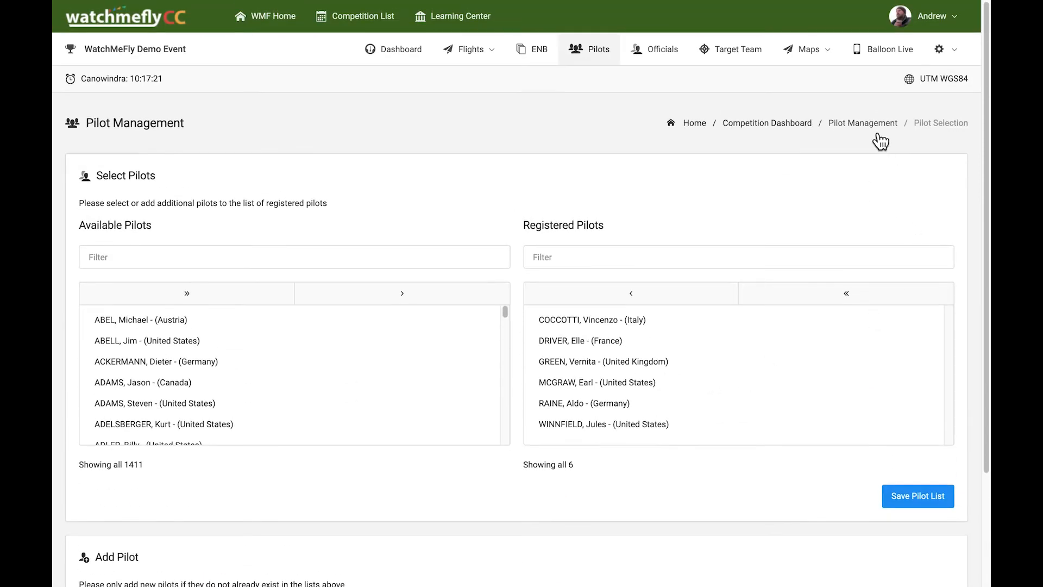
click(881, 131)
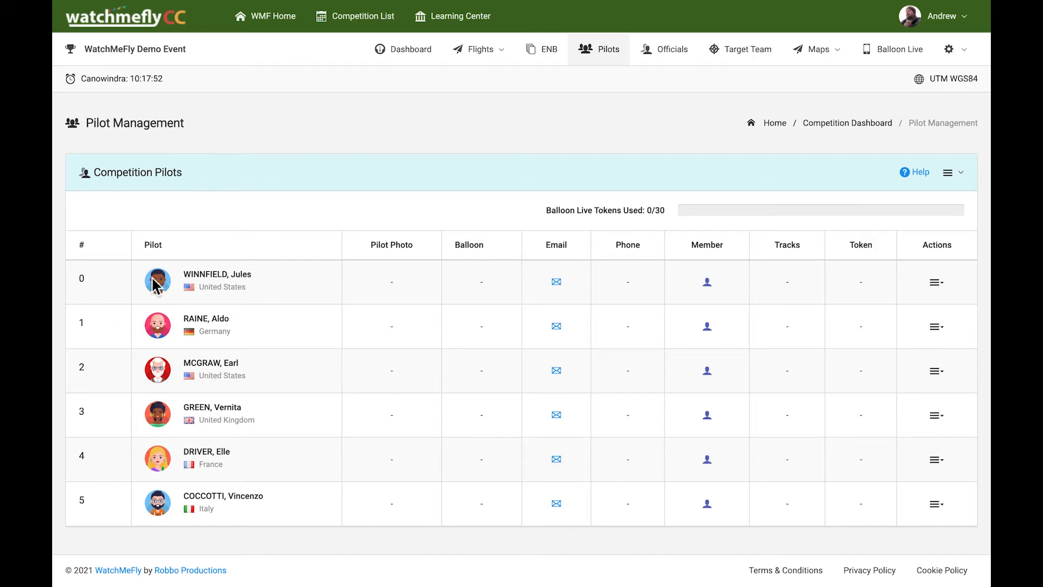
- Change the new pilot's competition number from 0 to 6, then switch to the public WatchMeFly site
click(966, 178)
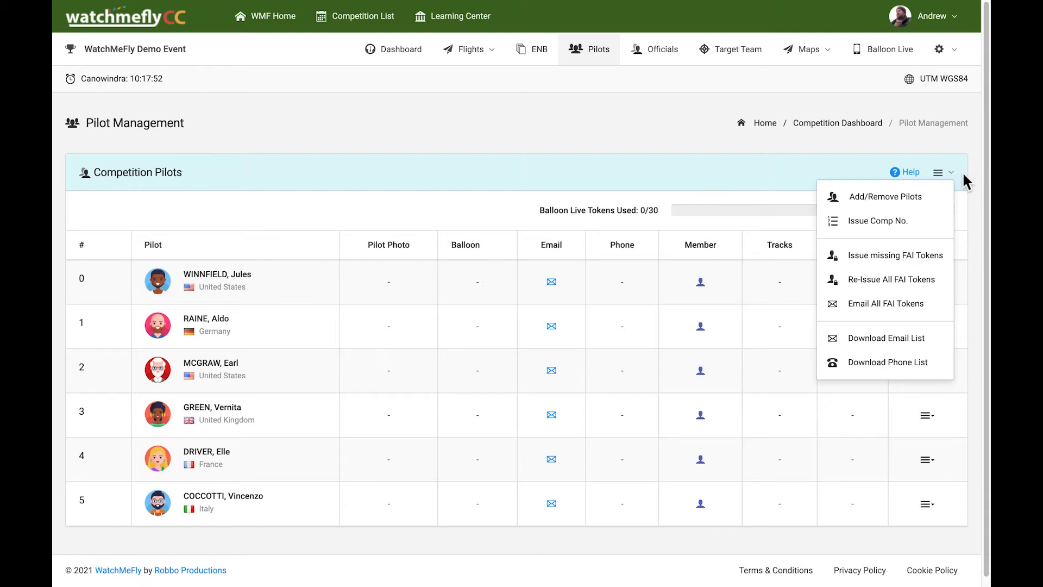
click(877, 220)
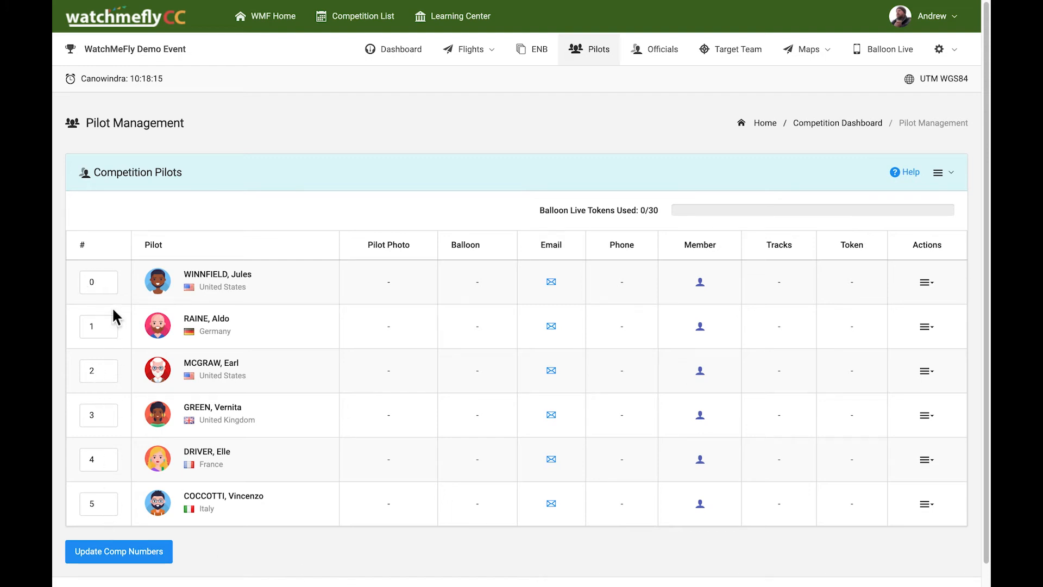
drag(114, 281, 75, 283)
text(6)
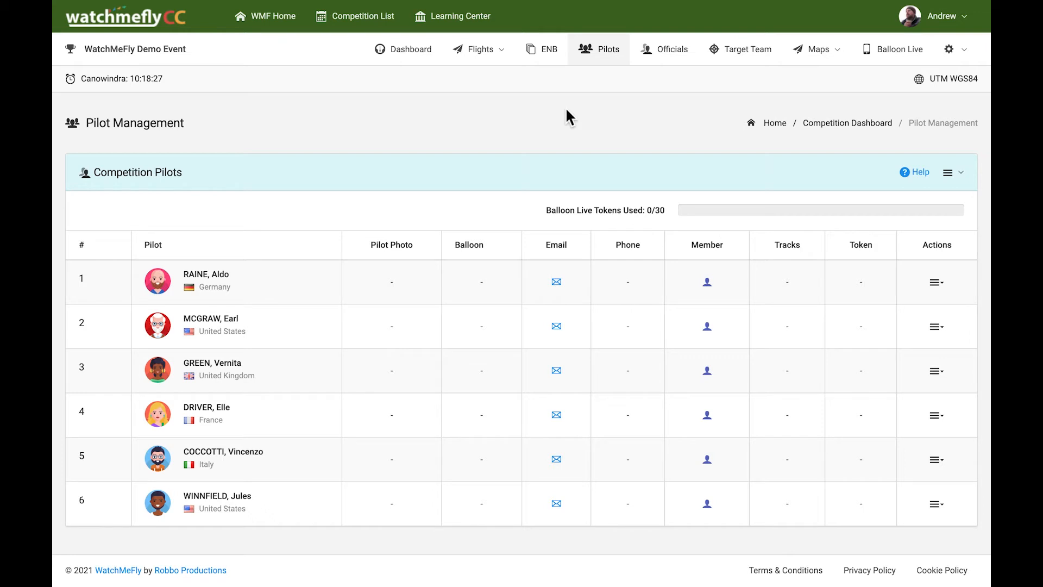
key(super+Tab)
key(super+shift+Tab)
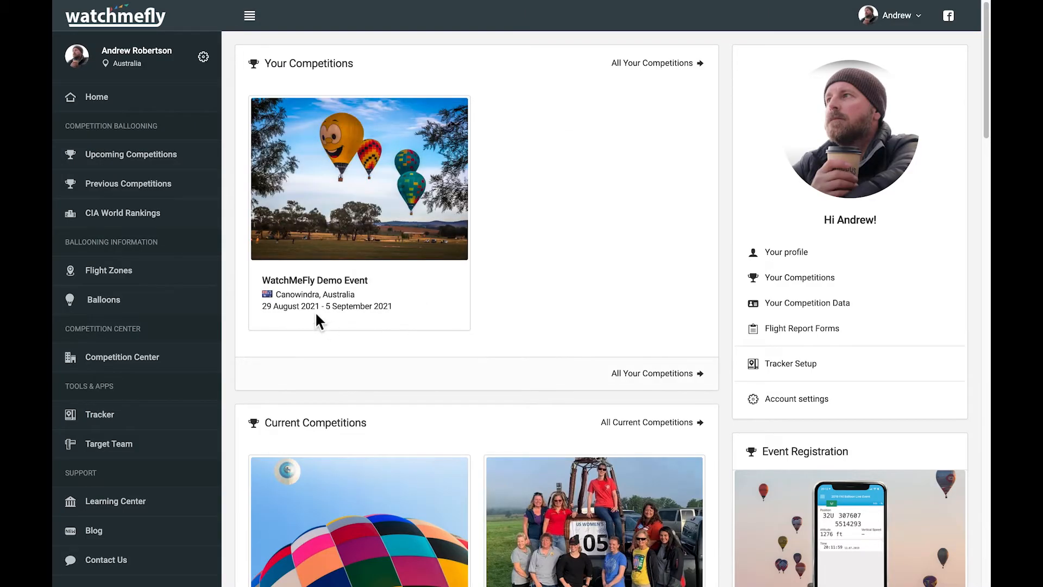
click(322, 284)
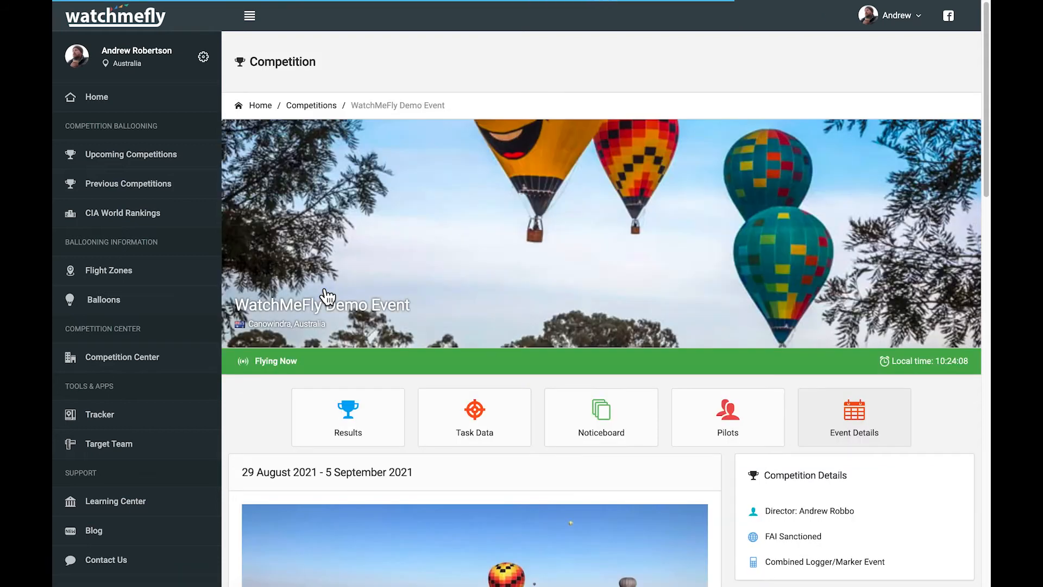
click(726, 425)
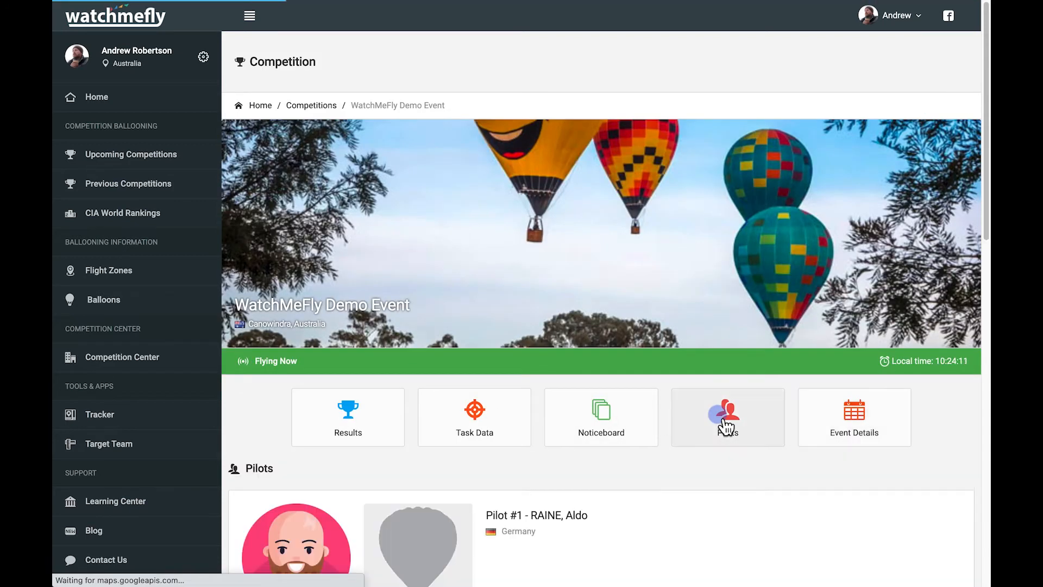
scroll(721, 429, down, 3)
scroll(718, 423, down, 10)
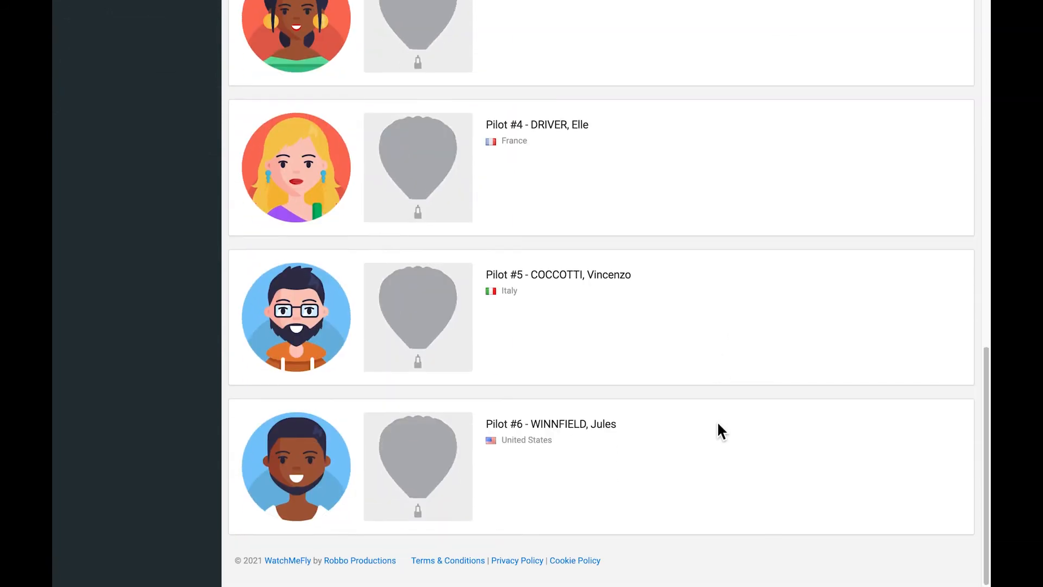
scroll(717, 424, up, 8)
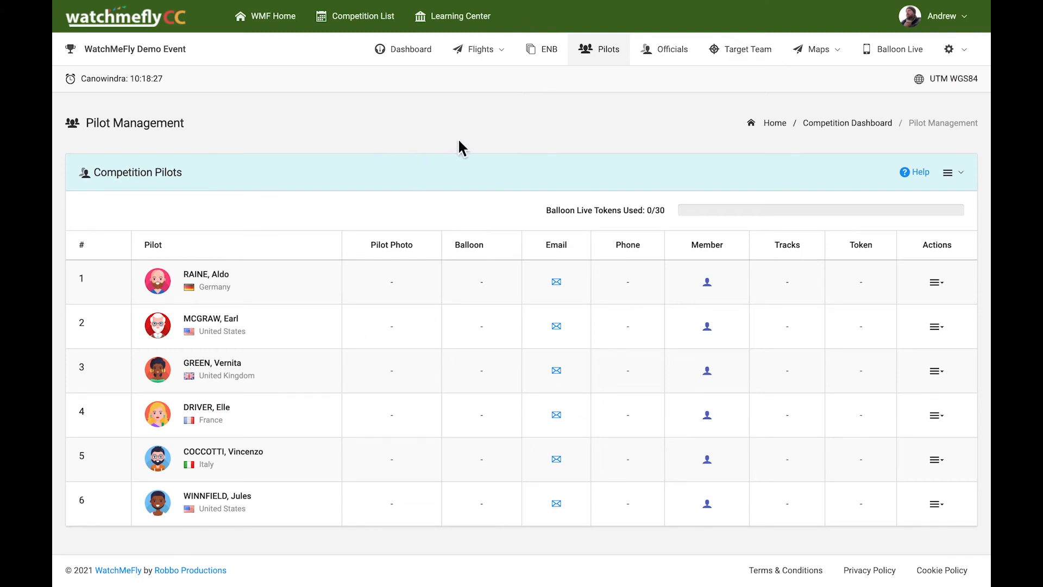
- Give pilot 3 balloon G-CKHU — Sea Shepherd, found by searching 'sea sh', and update details
click(946, 376)
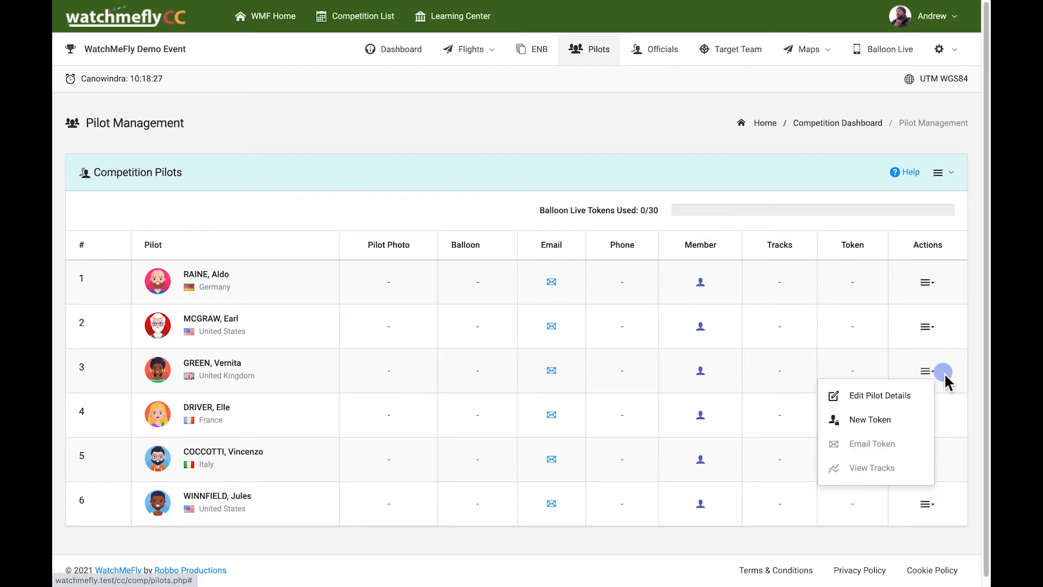
click(887, 405)
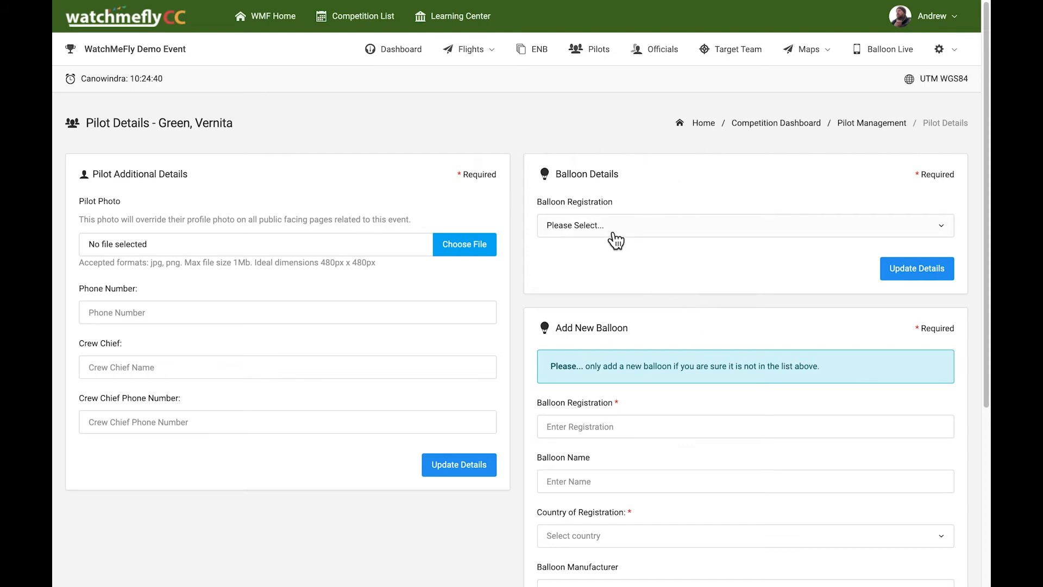
click(615, 239)
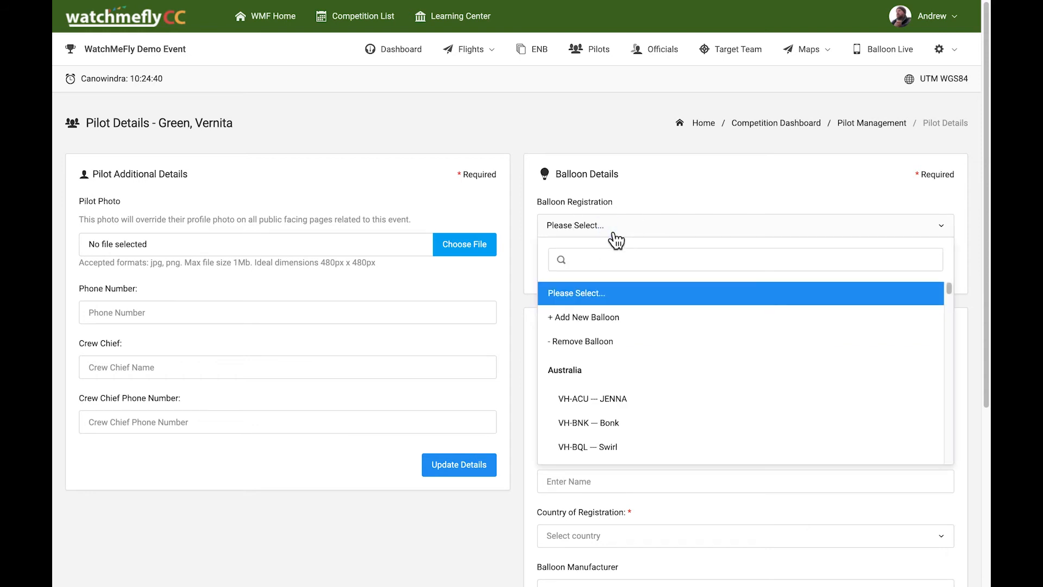
text(sea sh)
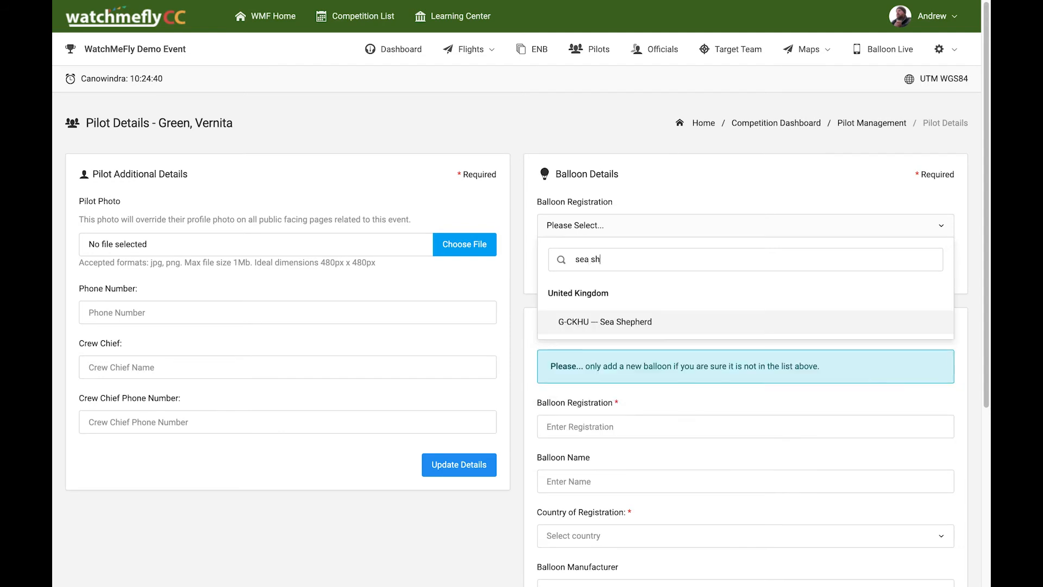
click(592, 326)
click(809, 304)
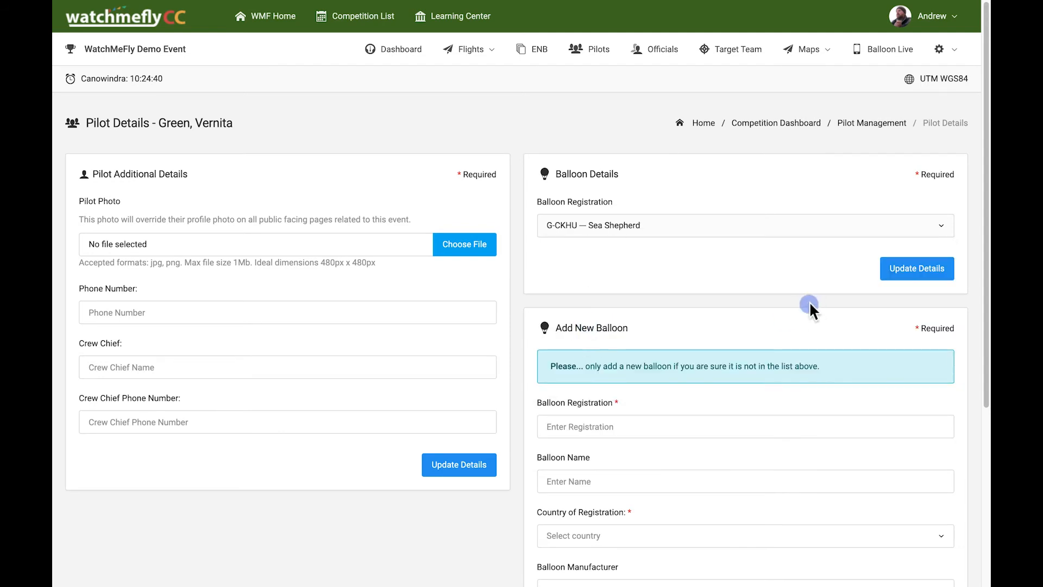
click(930, 274)
click(930, 270)
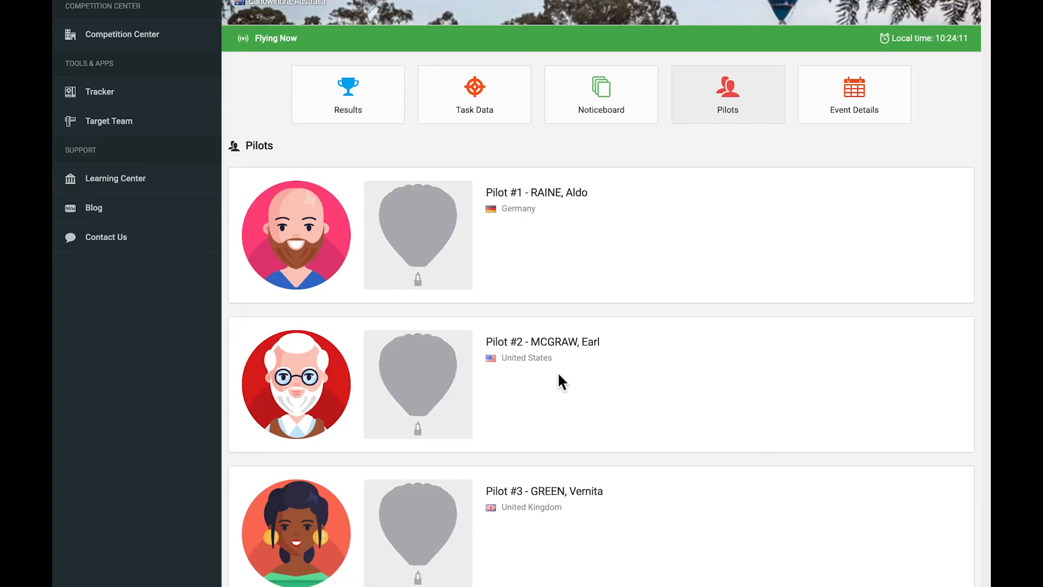
- Review the public event Pilots list and its Balloon Photos page
click(745, 112)
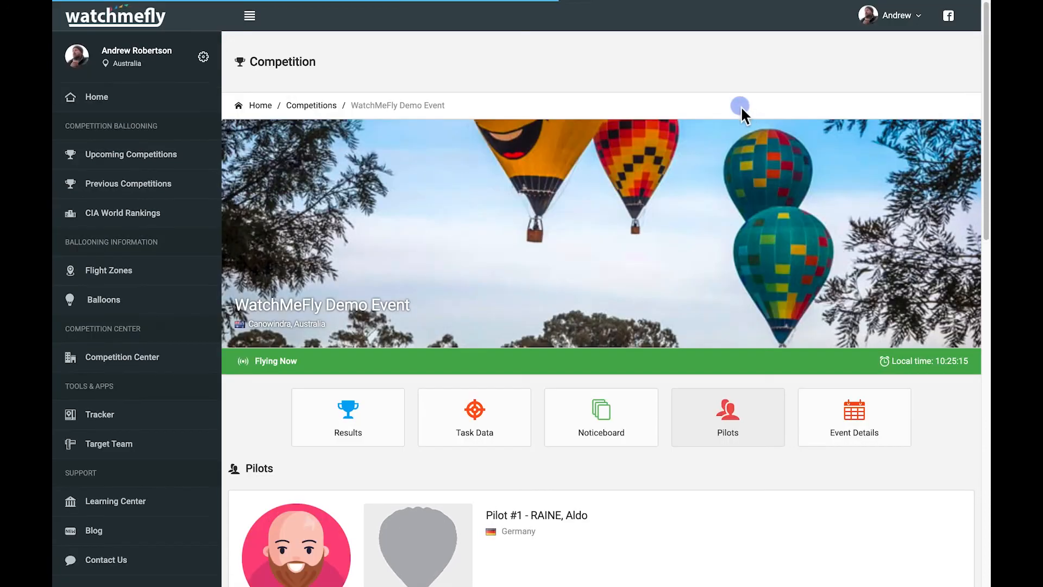
scroll(698, 285, down, 6)
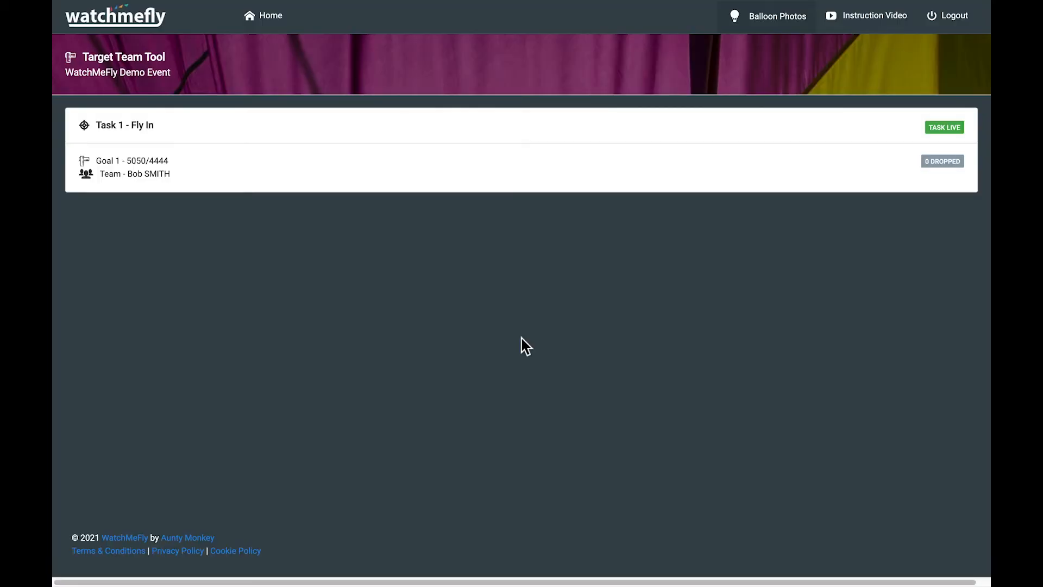
click(766, 23)
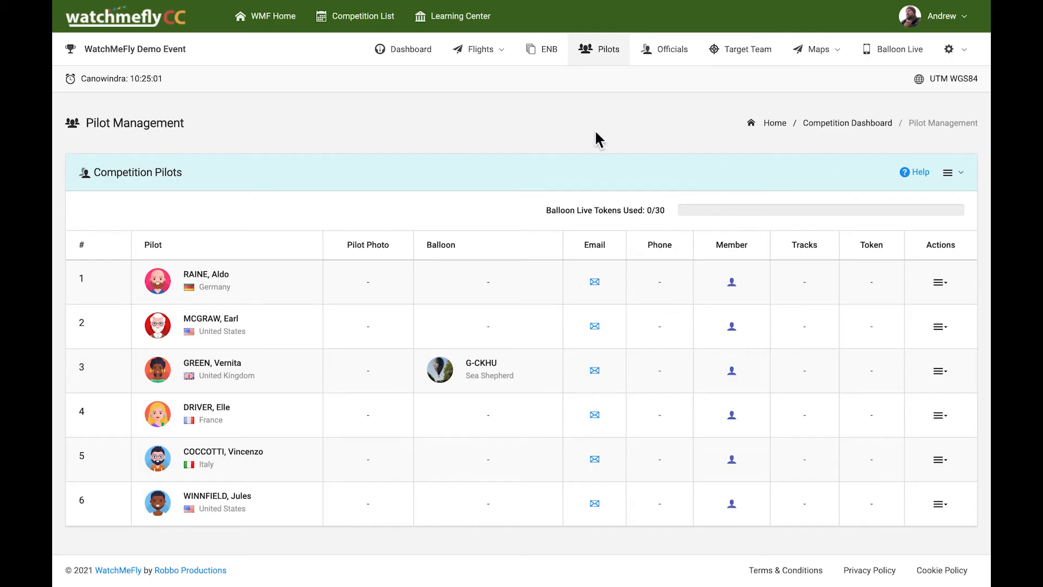
- Open pilot 3's Edit Pilot Details form, check the photo dimensions, and expand Balloon Registration
click(941, 372)
click(906, 404)
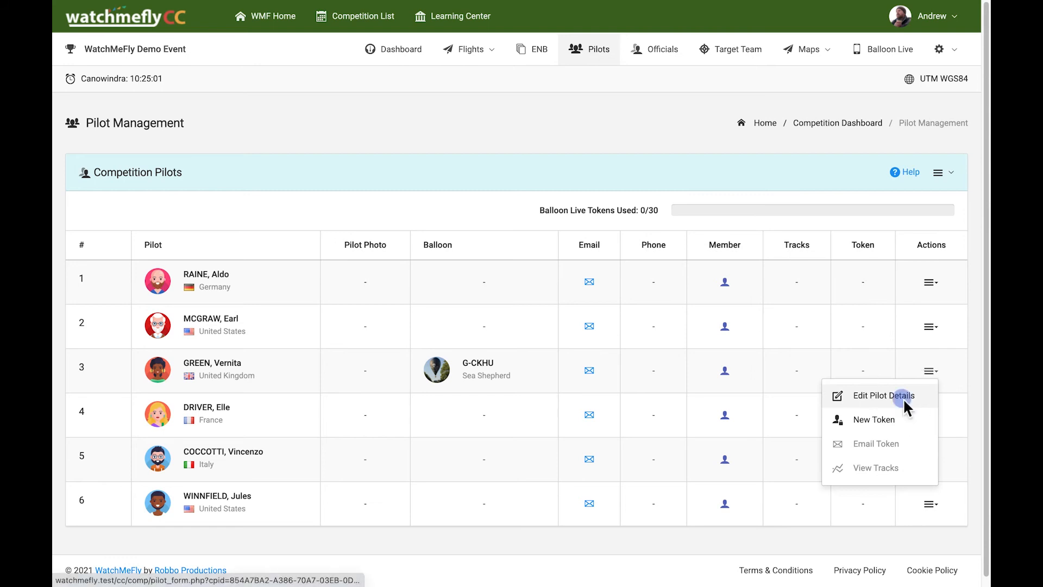
scroll(517, 478, down, 3)
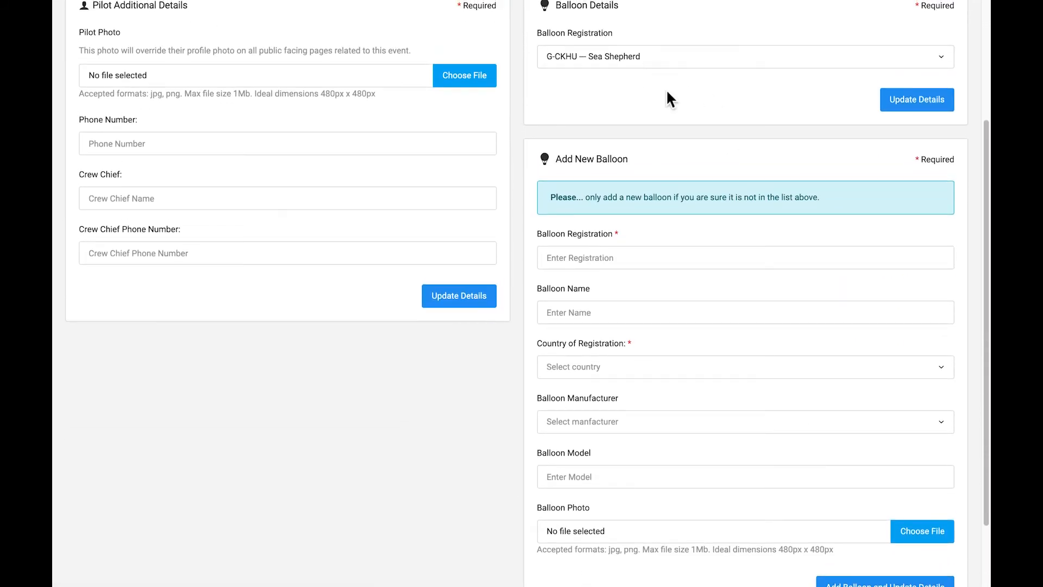
scroll(667, 96, up, 1)
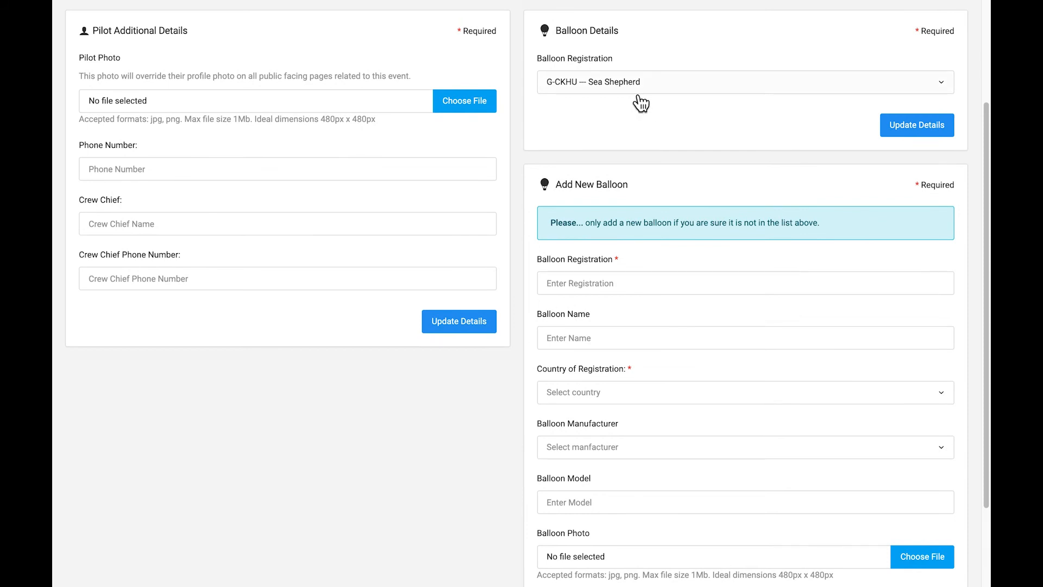
scroll(536, 420, down, 3)
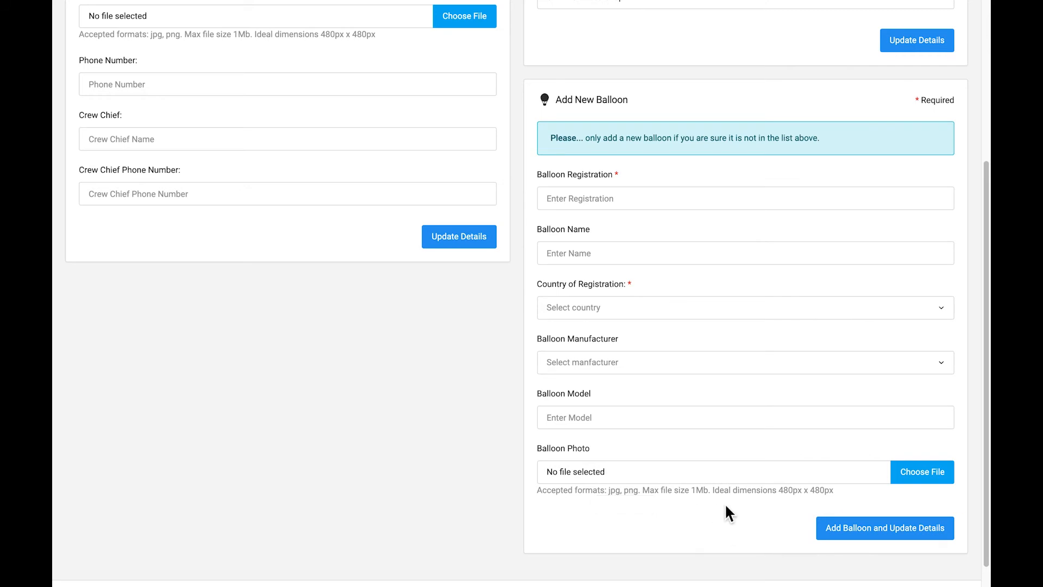
drag(839, 492, 779, 493)
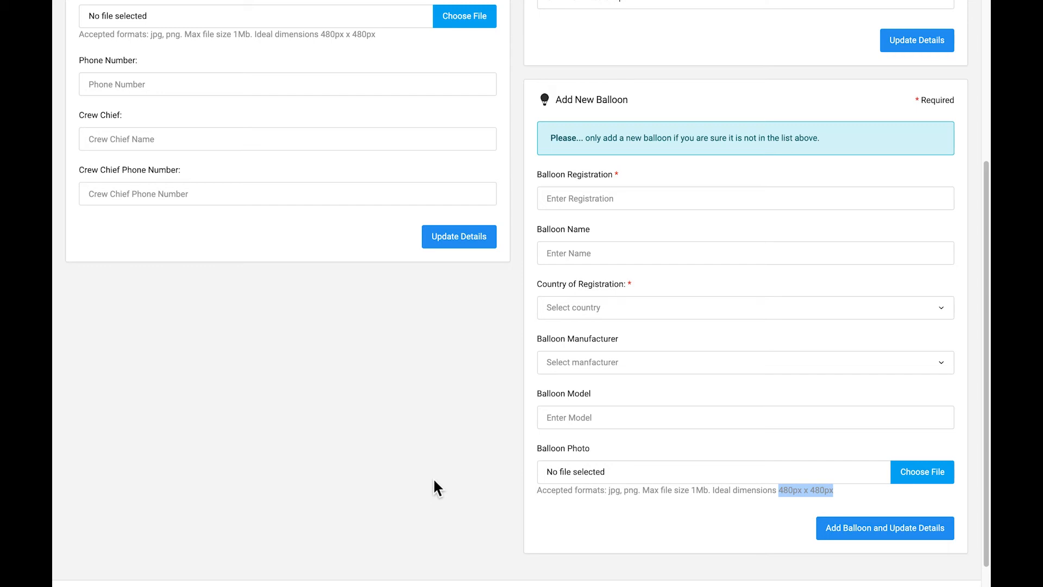
scroll(665, 212, up, 1)
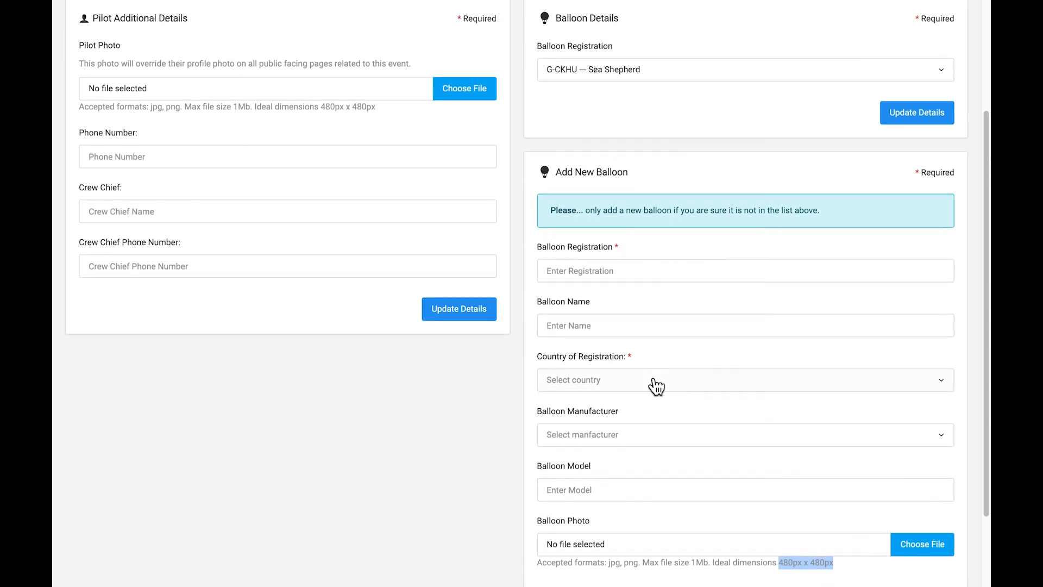
scroll(656, 387, up, 2)
click(669, 235)
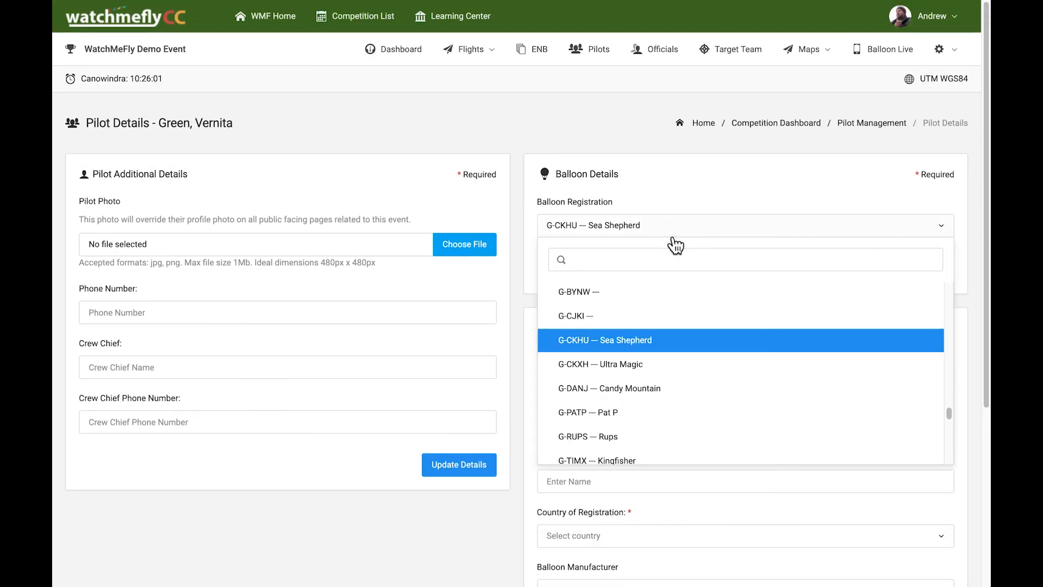
- Autofill pilot 3's saved phone number and start choosing a pilot photo file
click(338, 513)
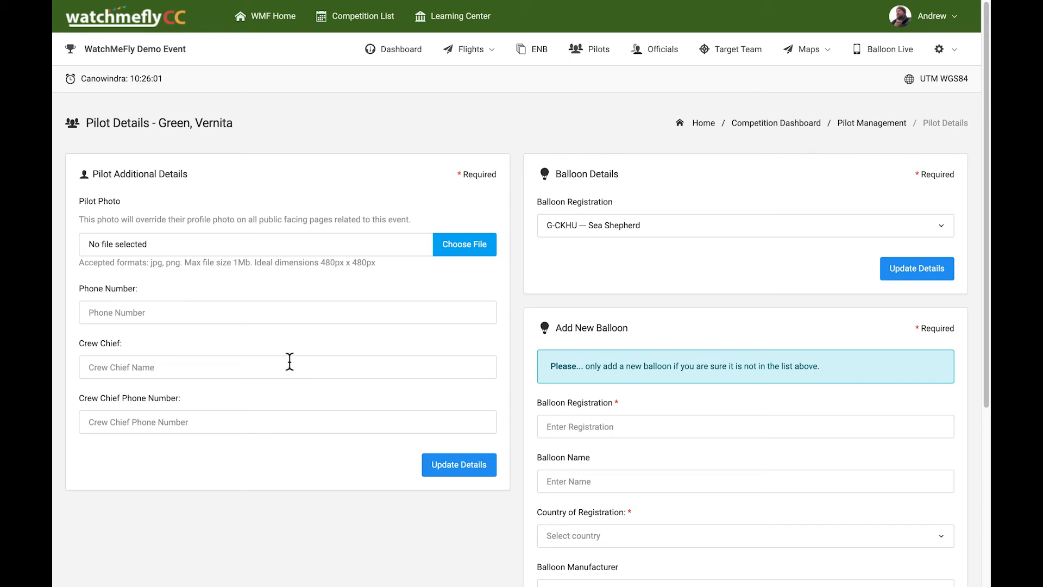
click(299, 315)
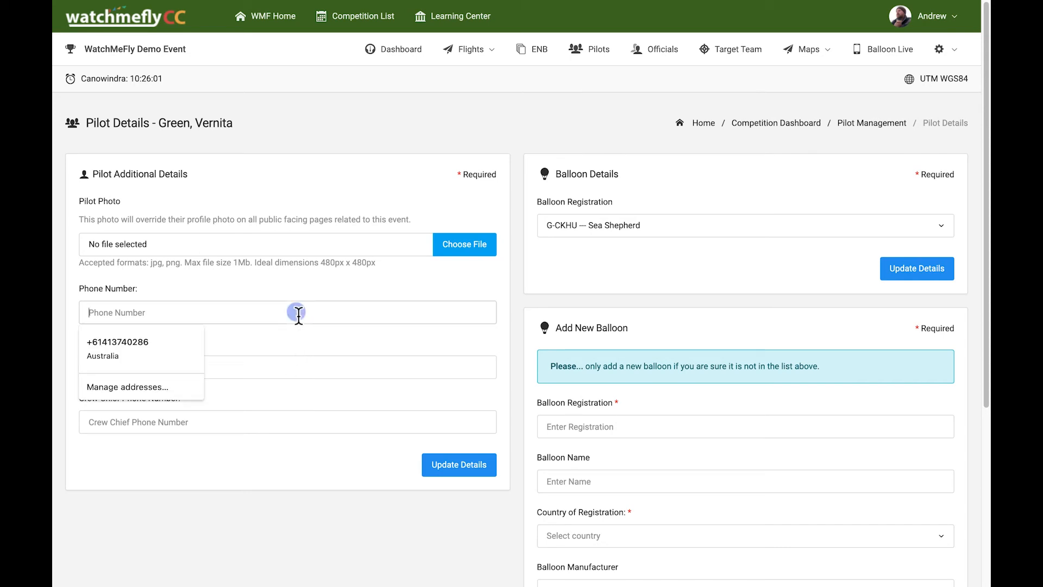
click(174, 341)
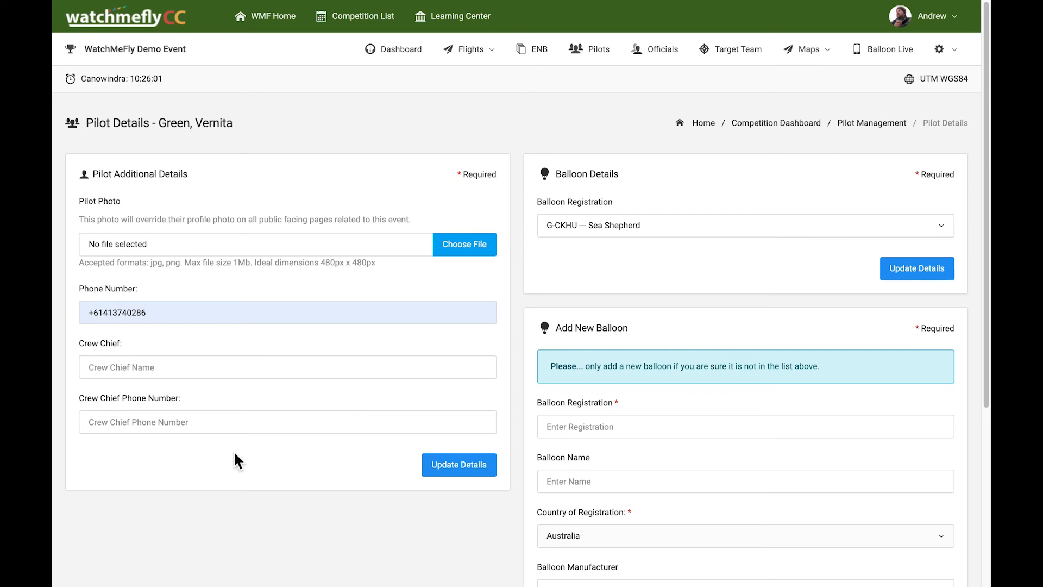
click(466, 253)
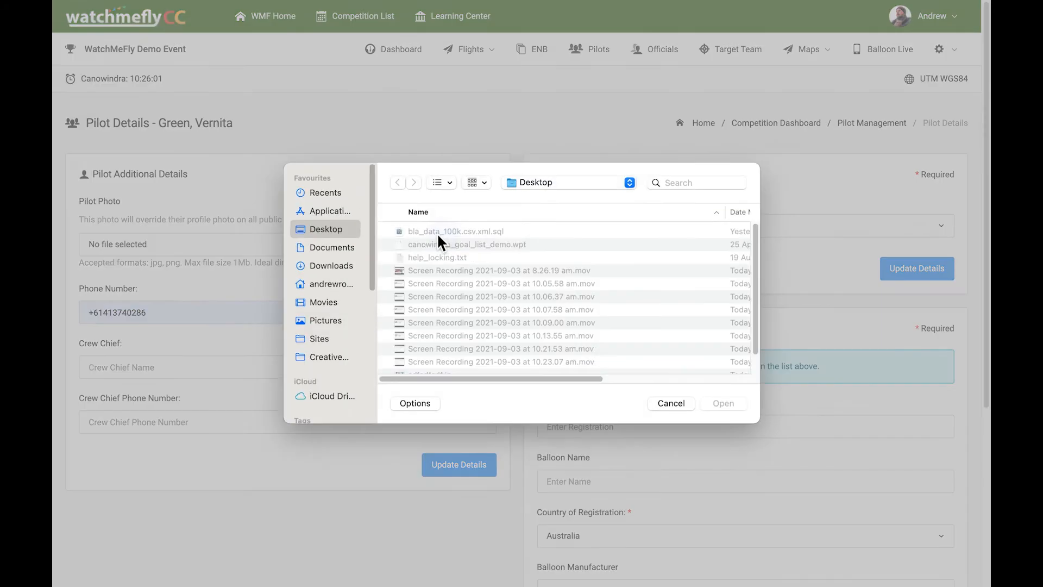
- Upload v_green.jpg from the Desktop as pilot 3's photo and save the details
click(336, 227)
double_click(435, 336)
click(450, 497)
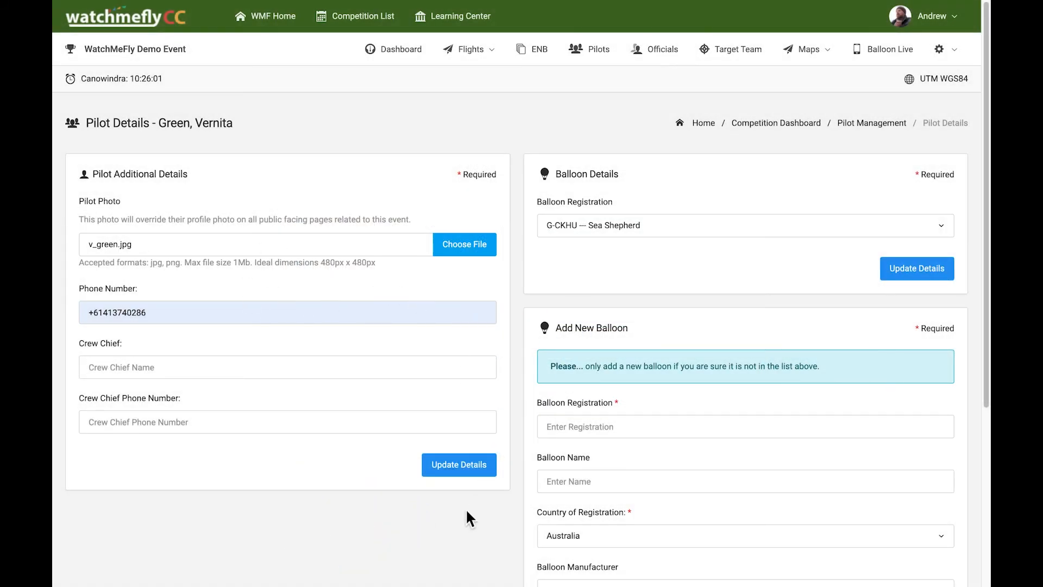
click(463, 471)
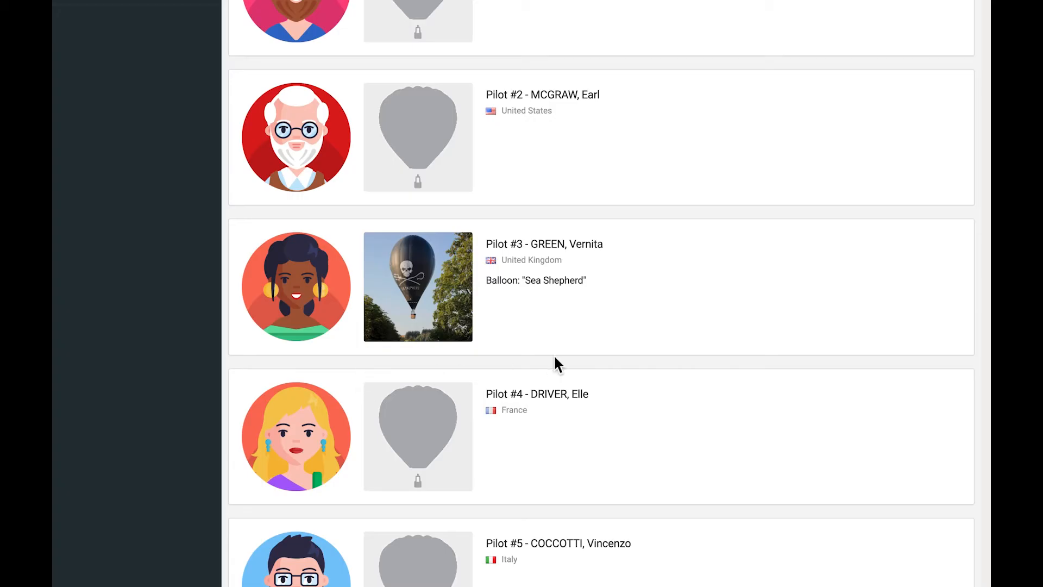
- Expand the Competition Pilots panel menu beside Help to reach the FAI token options
click(609, 354)
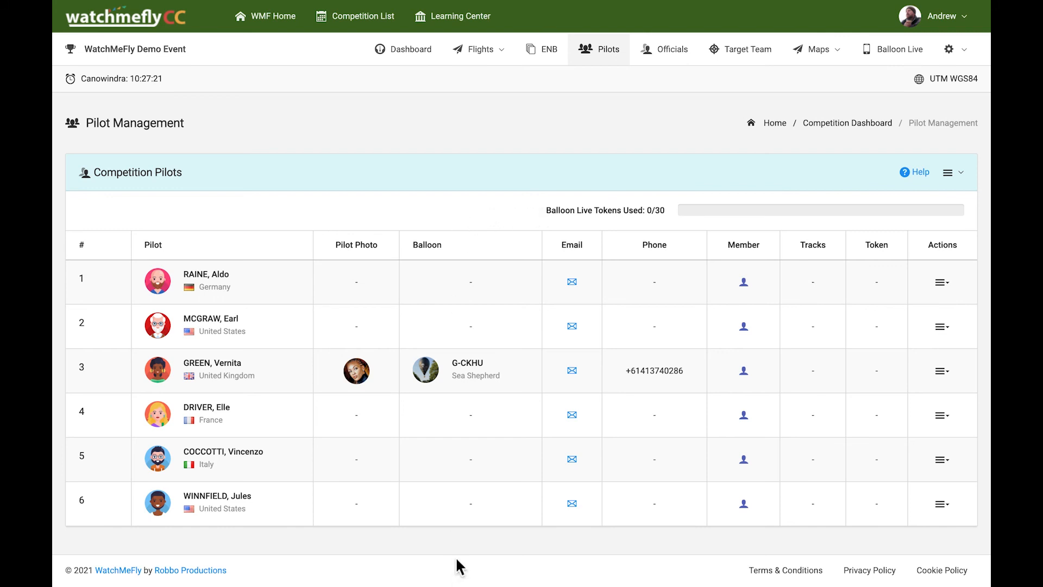
click(967, 186)
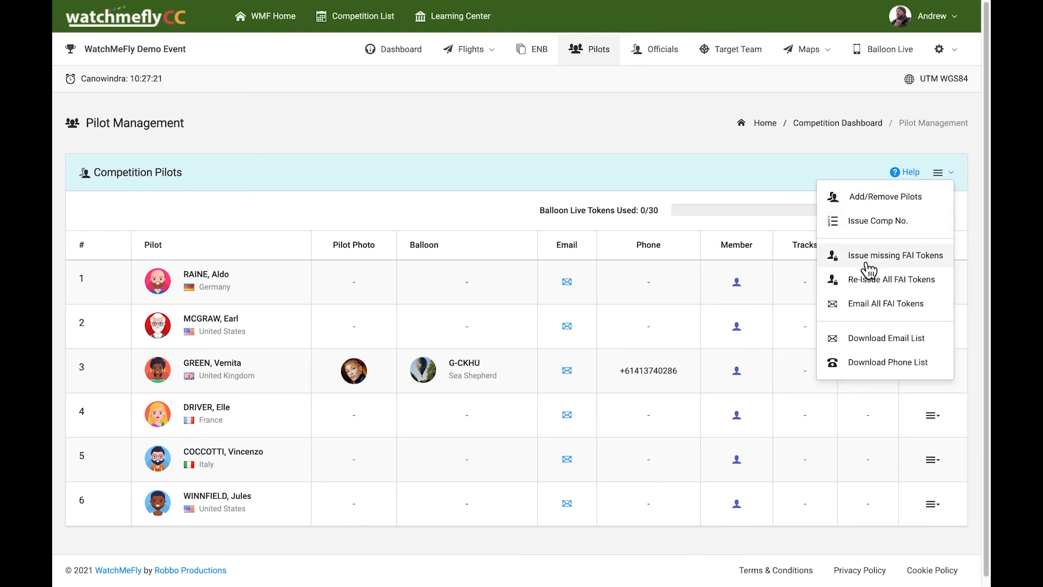
- Issue missing FAI tokens and confirm with 'Yes, do it!', bringing usage to 6/30
click(922, 266)
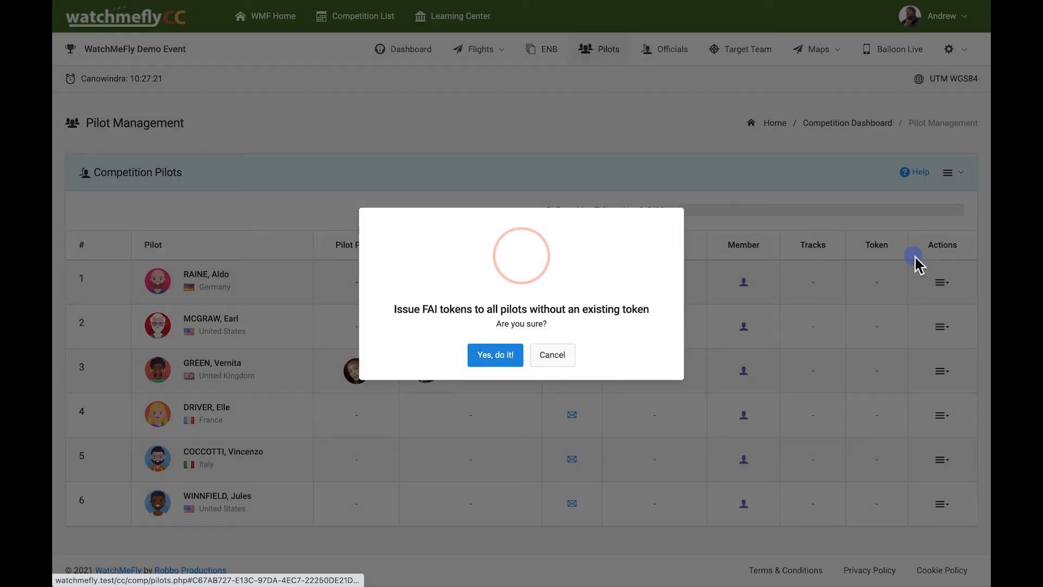
click(508, 364)
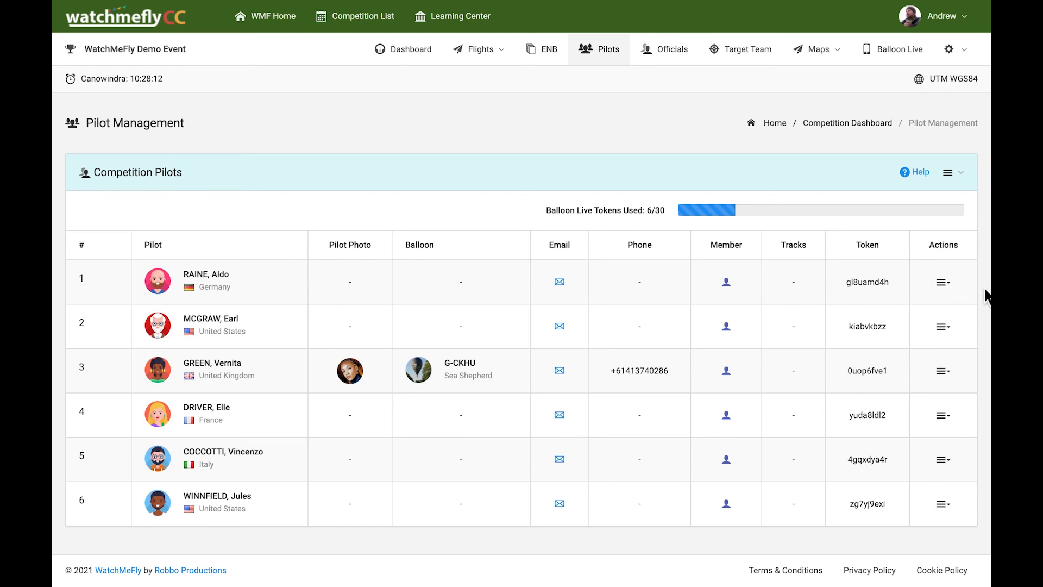
click(968, 185)
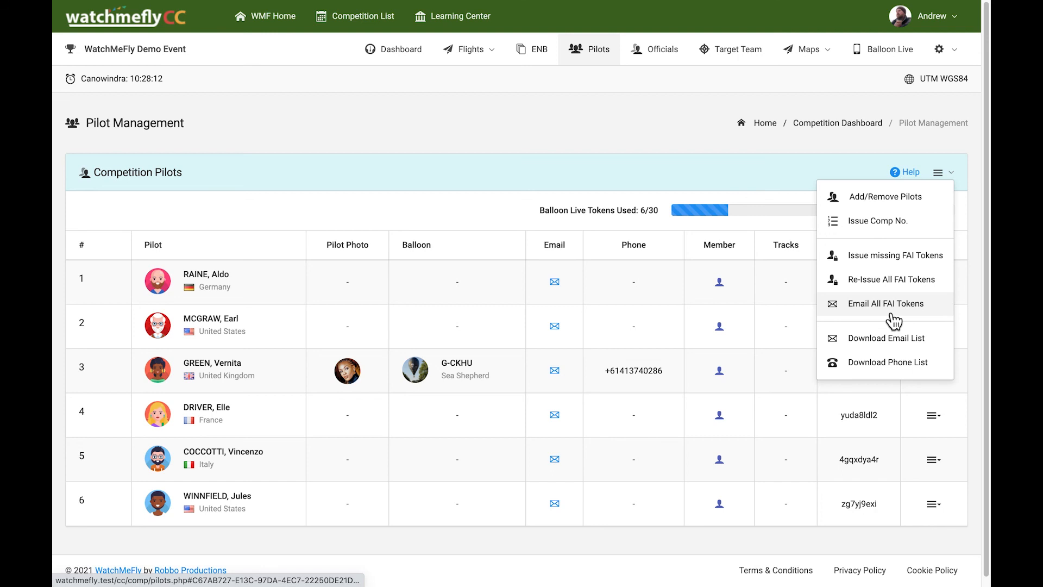
click(888, 533)
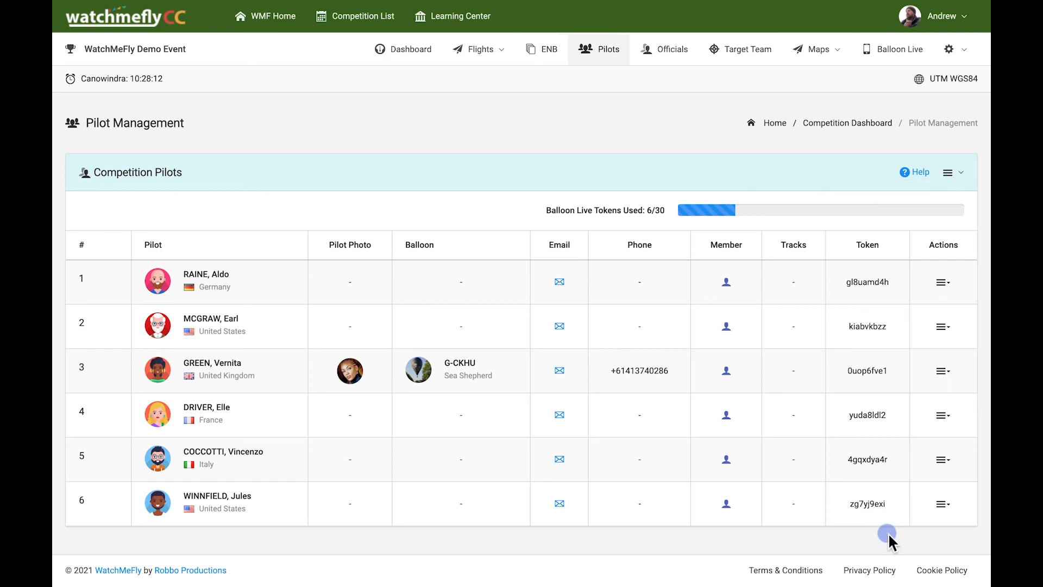
click(951, 417)
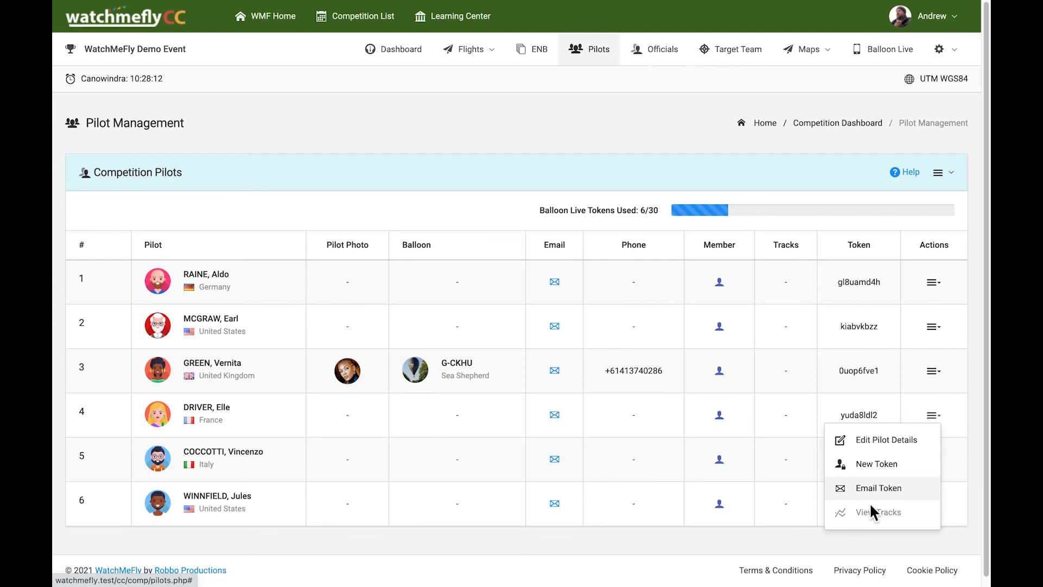
click(731, 538)
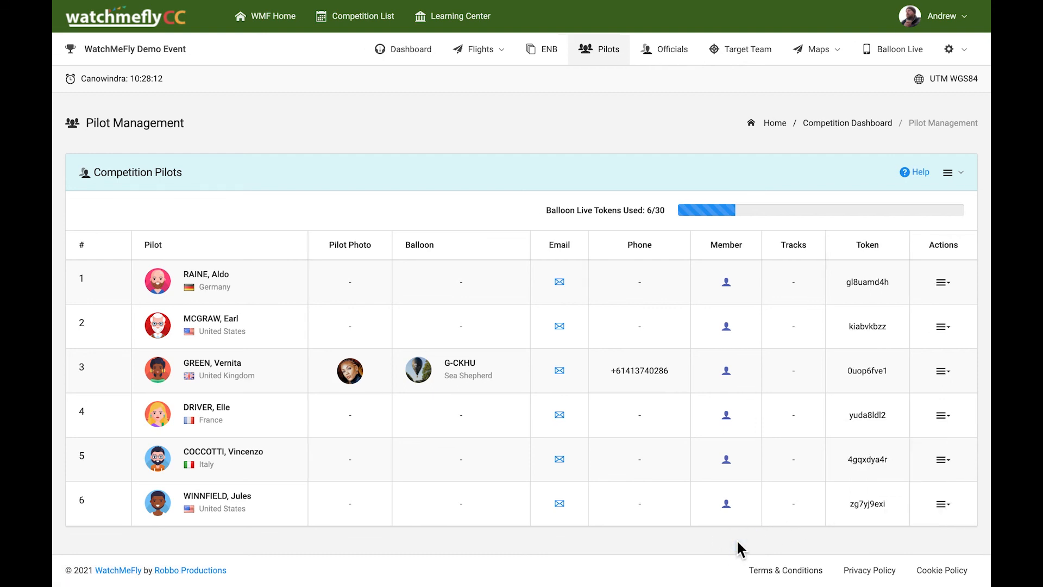